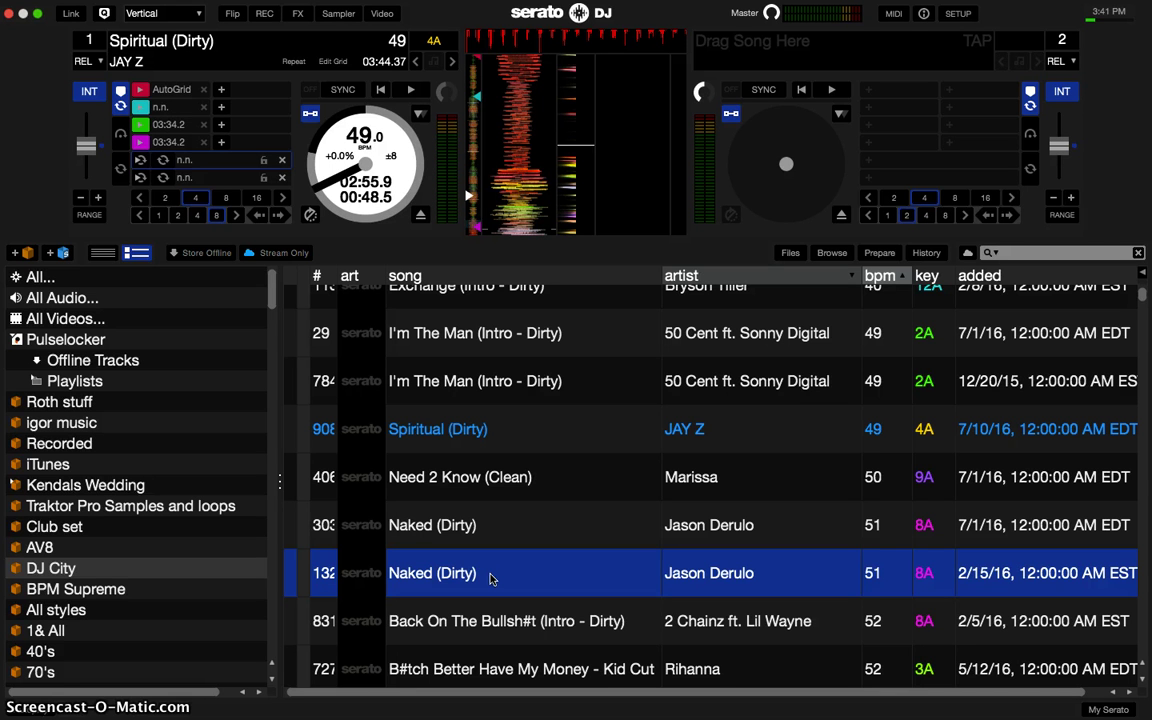
- Switch to Ableton Live and test the transport by starting and stopping playback
key(super+Tab)
key(super+Tab)
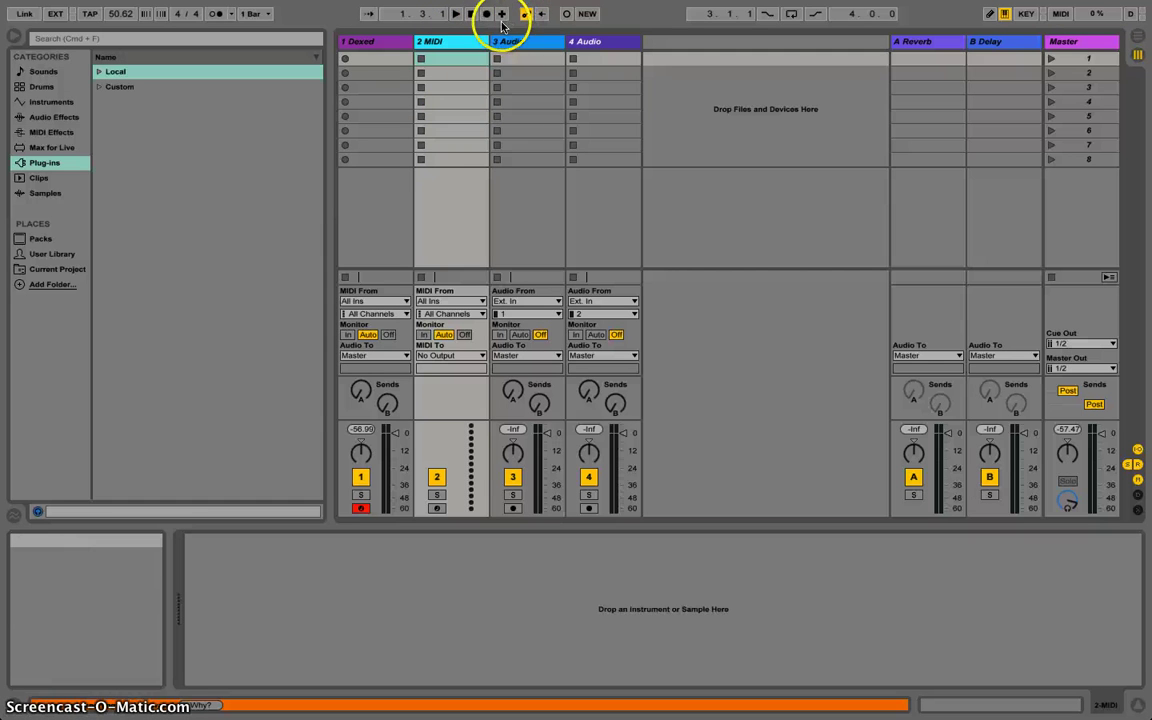
click(454, 14)
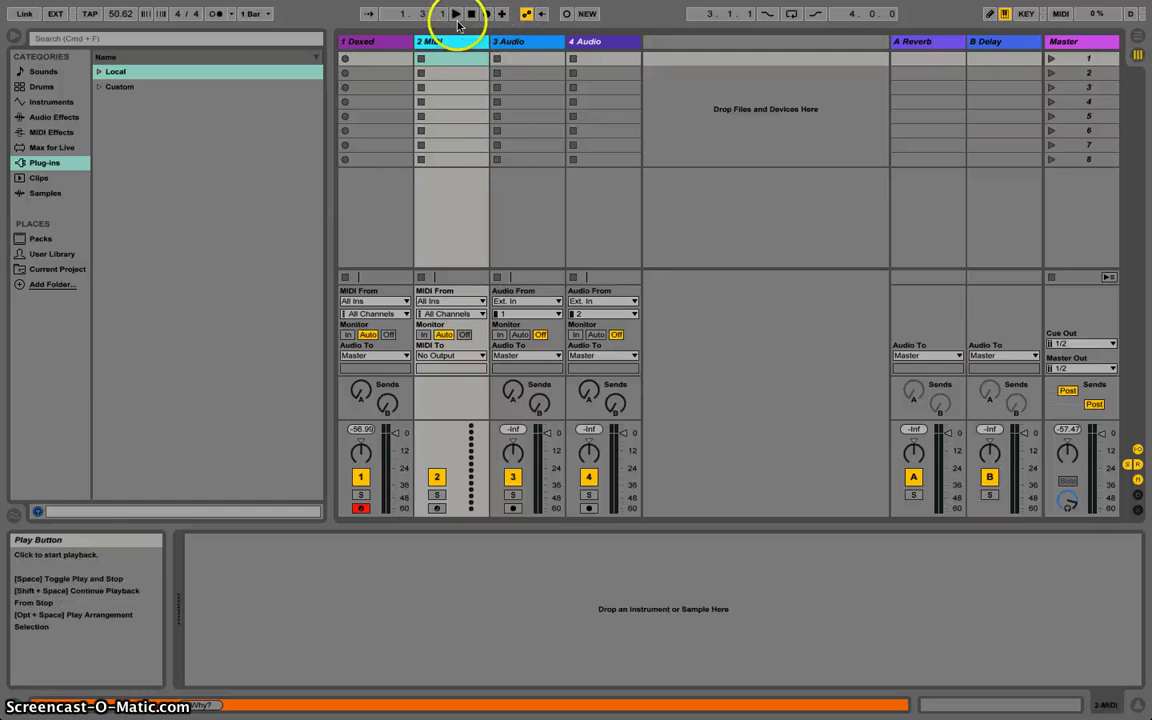
click(470, 16)
click(457, 15)
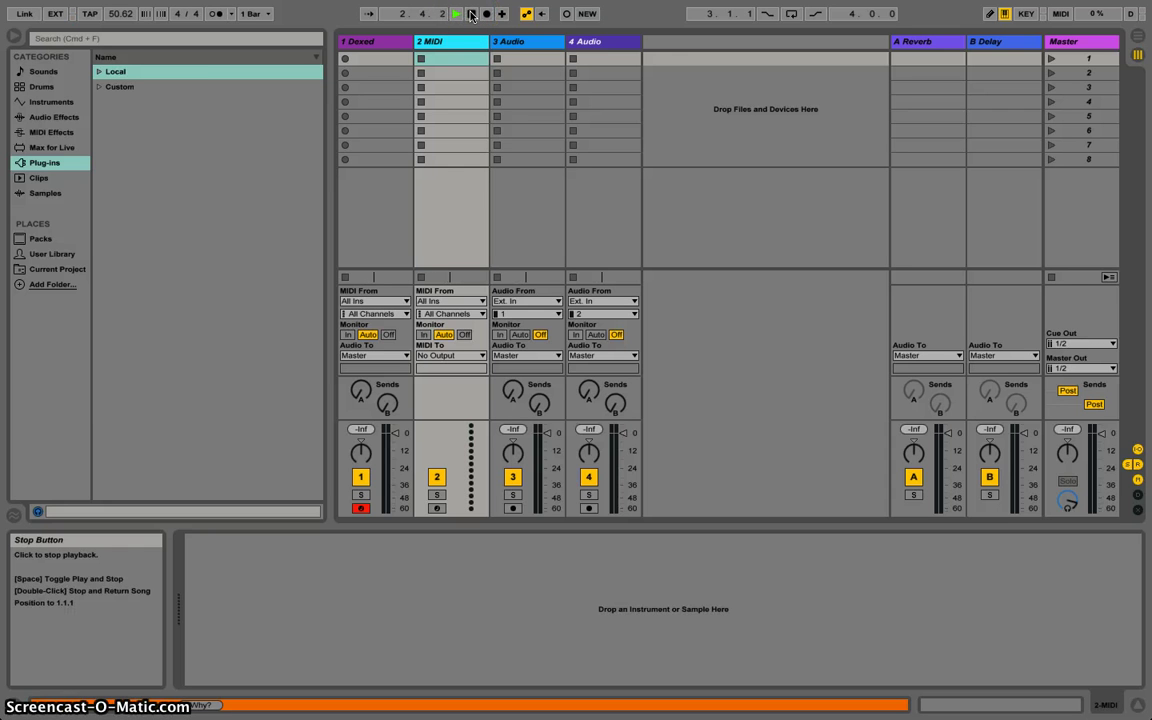
click(471, 15)
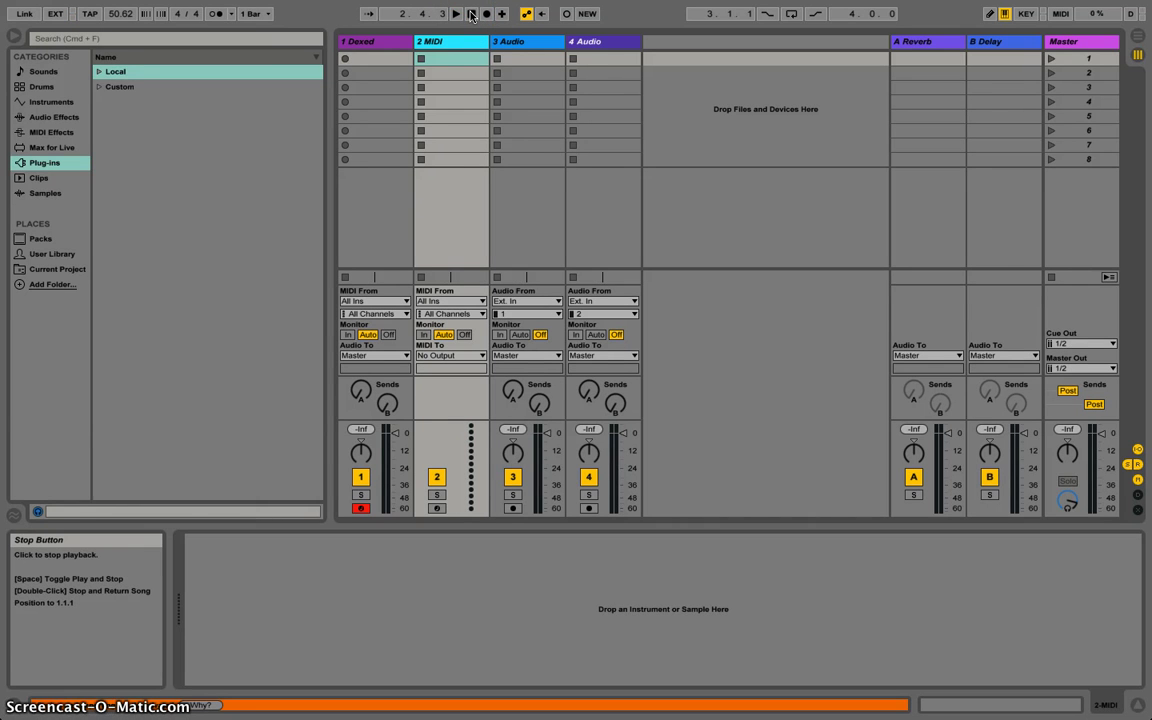
click(471, 15)
click(442, 212)
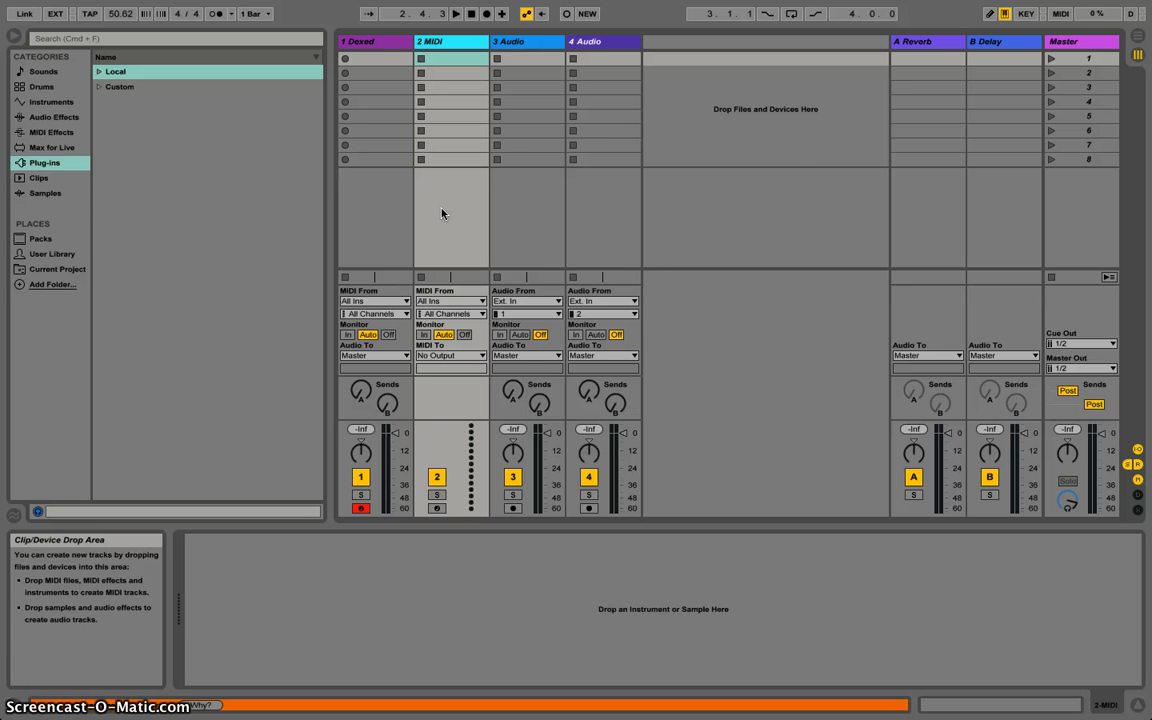
- Check that Show Link Toggle is set to Show in the Link/MIDI preferences and close the preferences
key(super+comma)
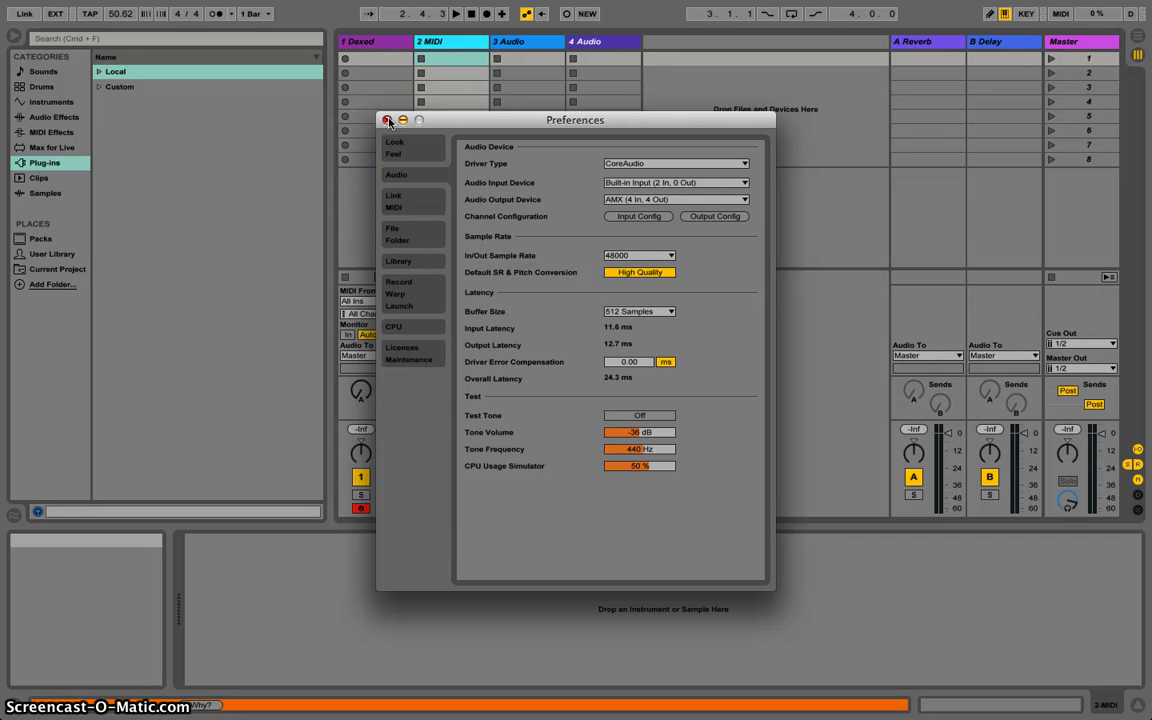
click(392, 205)
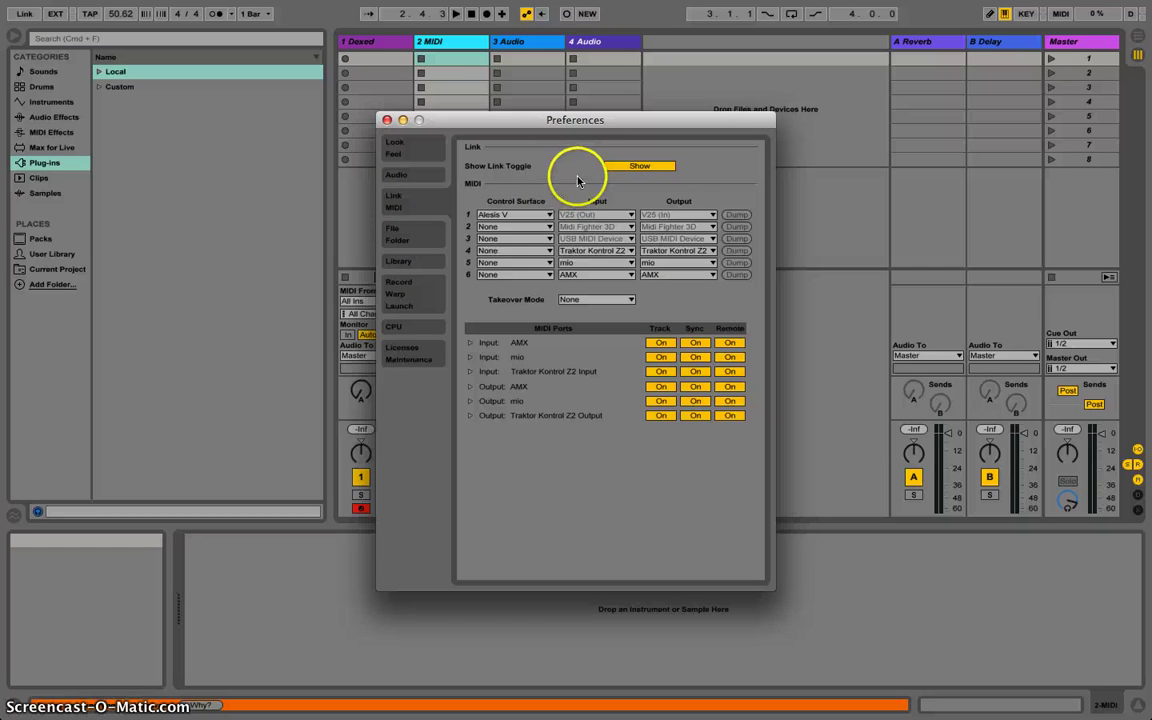
click(627, 168)
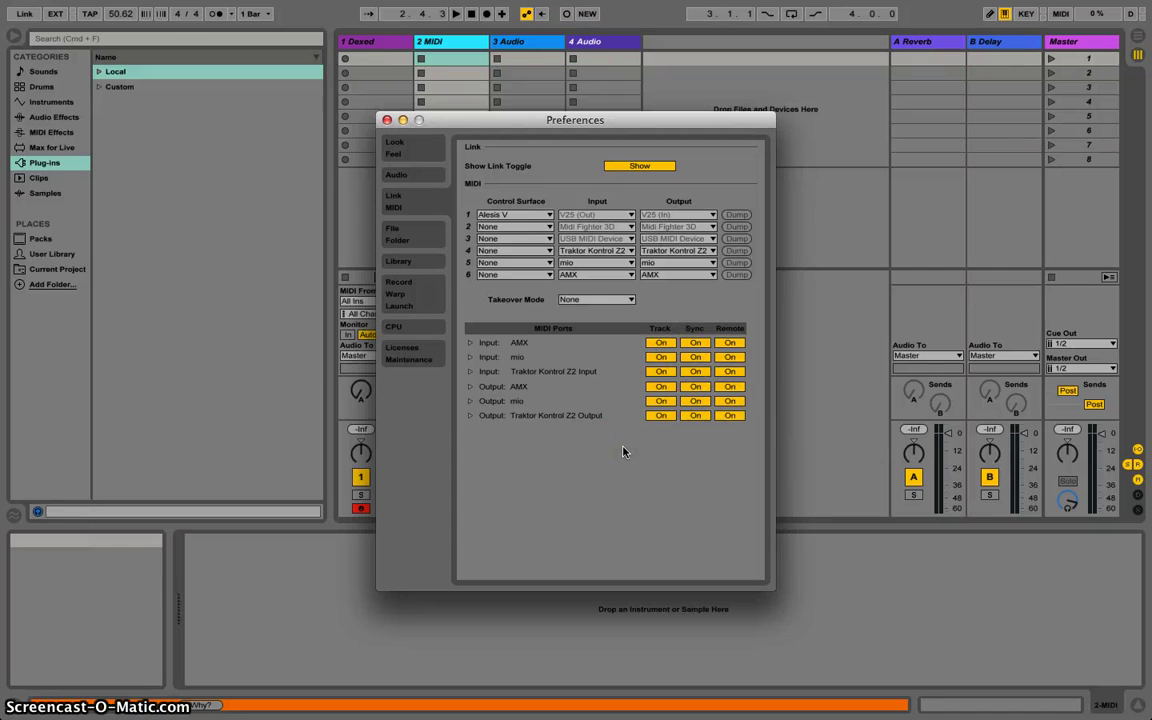
click(387, 121)
click(361, 247)
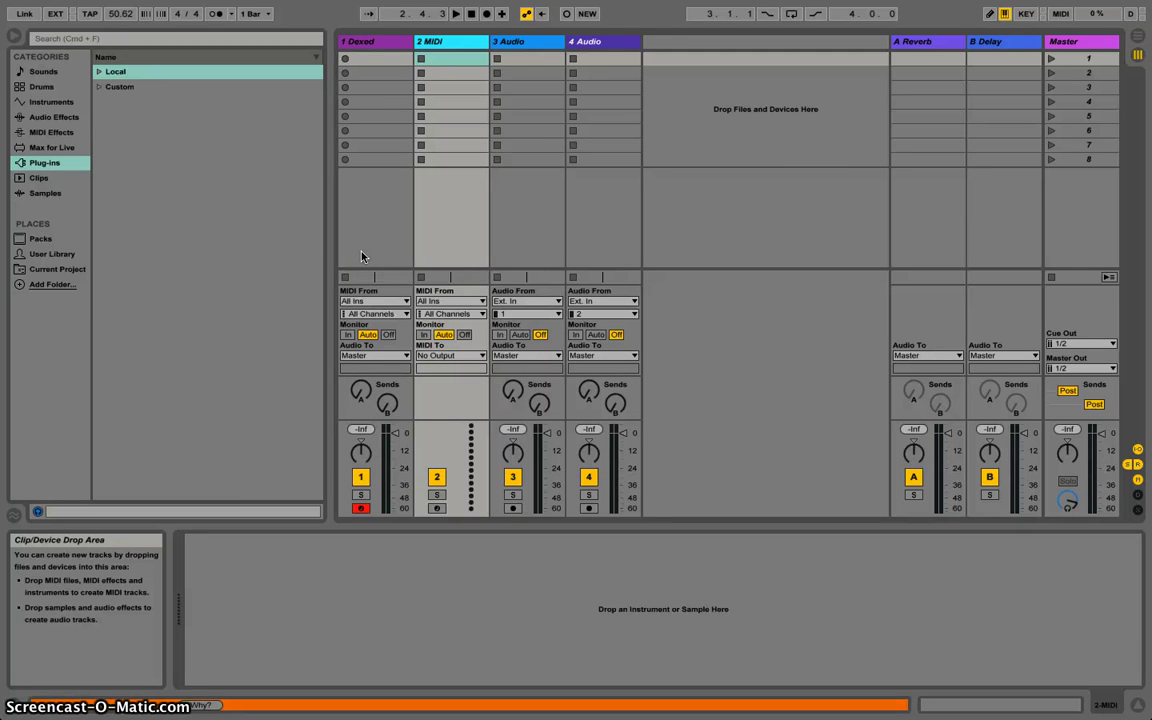
- Enable Link in Serato DJ, including on deck 1, and turn on Link in Ableton Live
key(super+Tab)
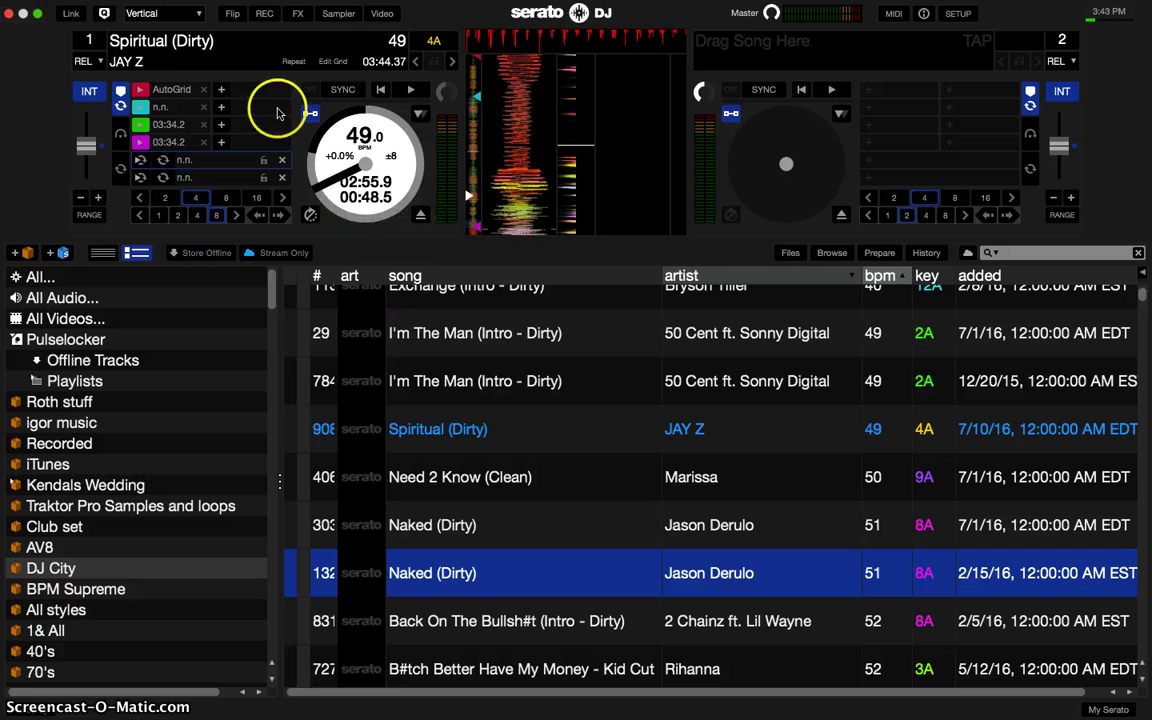
click(71, 13)
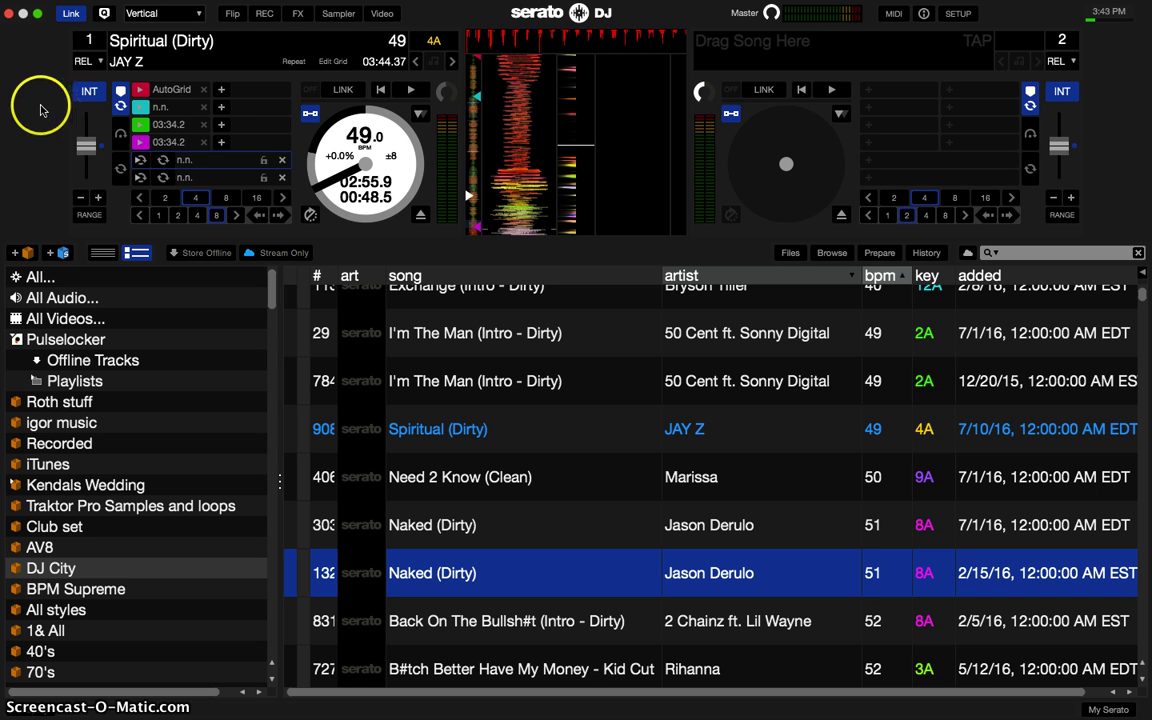
click(343, 90)
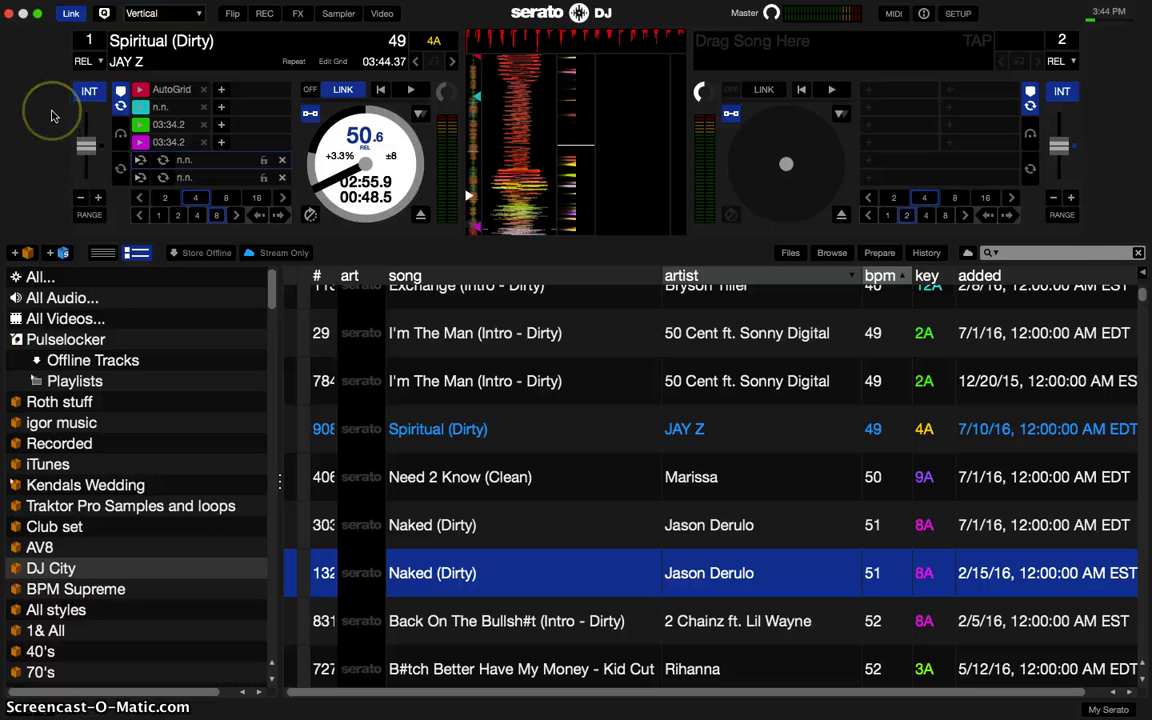
key(super+Tab)
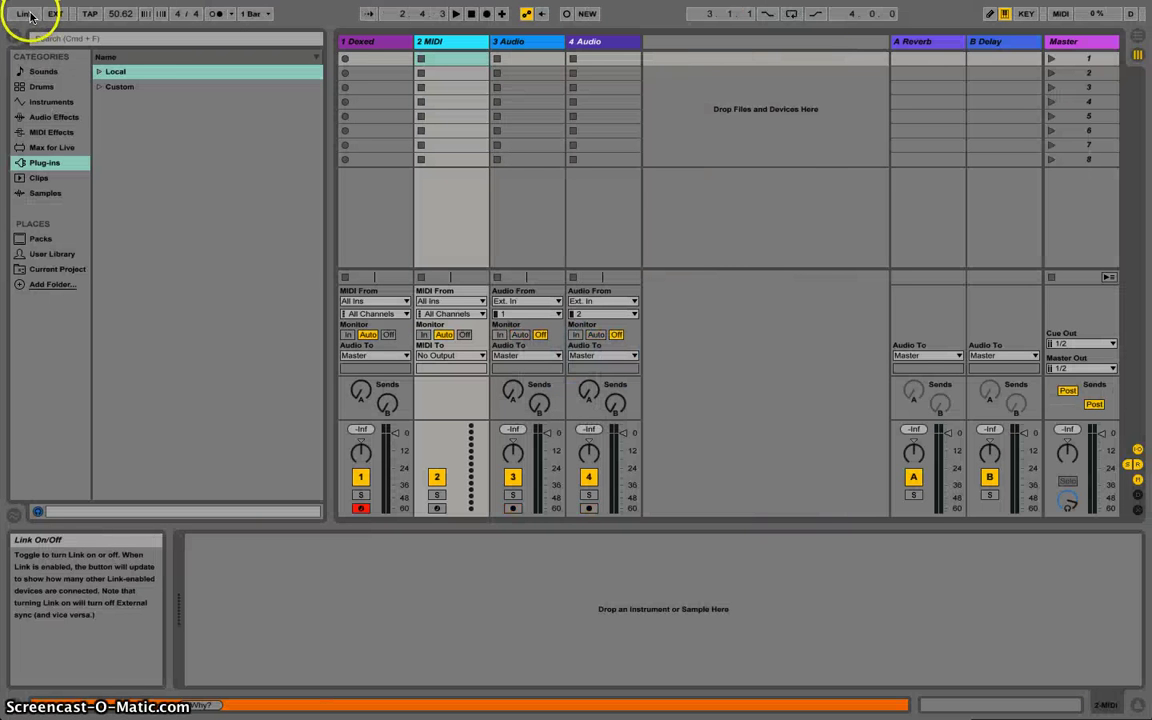
click(27, 14)
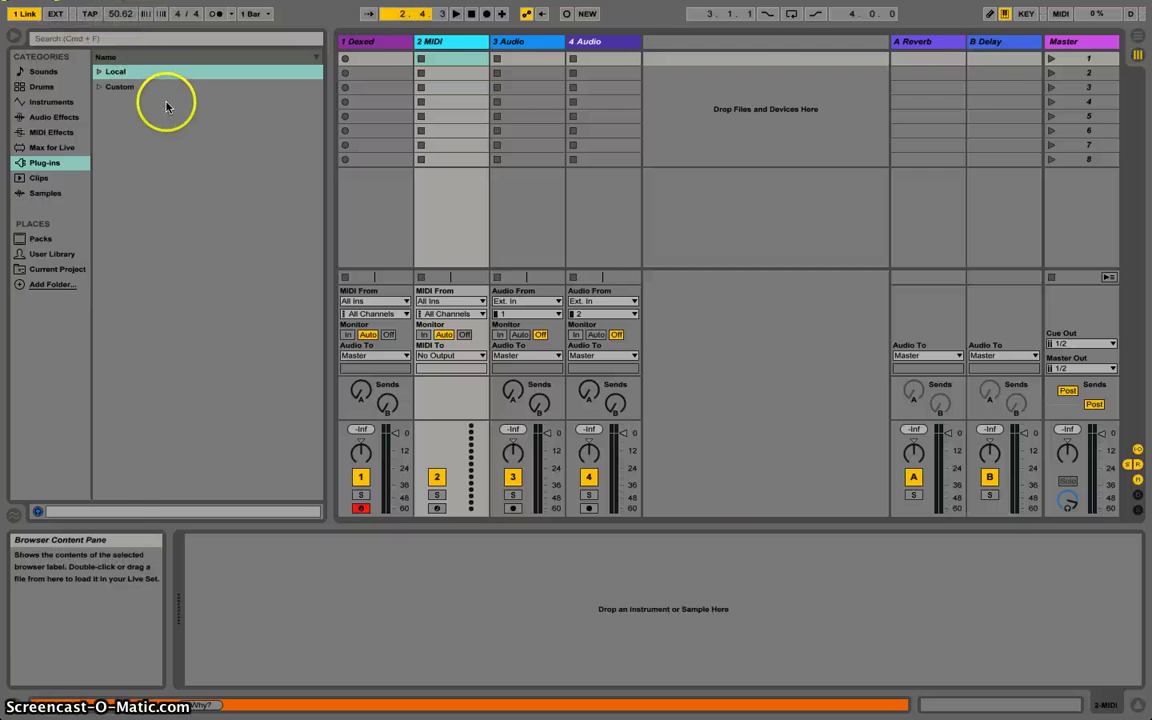
- Return to Serato DJ, play Spiritual (Dirty) from the beginning on deck 1 and skip ahead in the song
key(super+Tab)
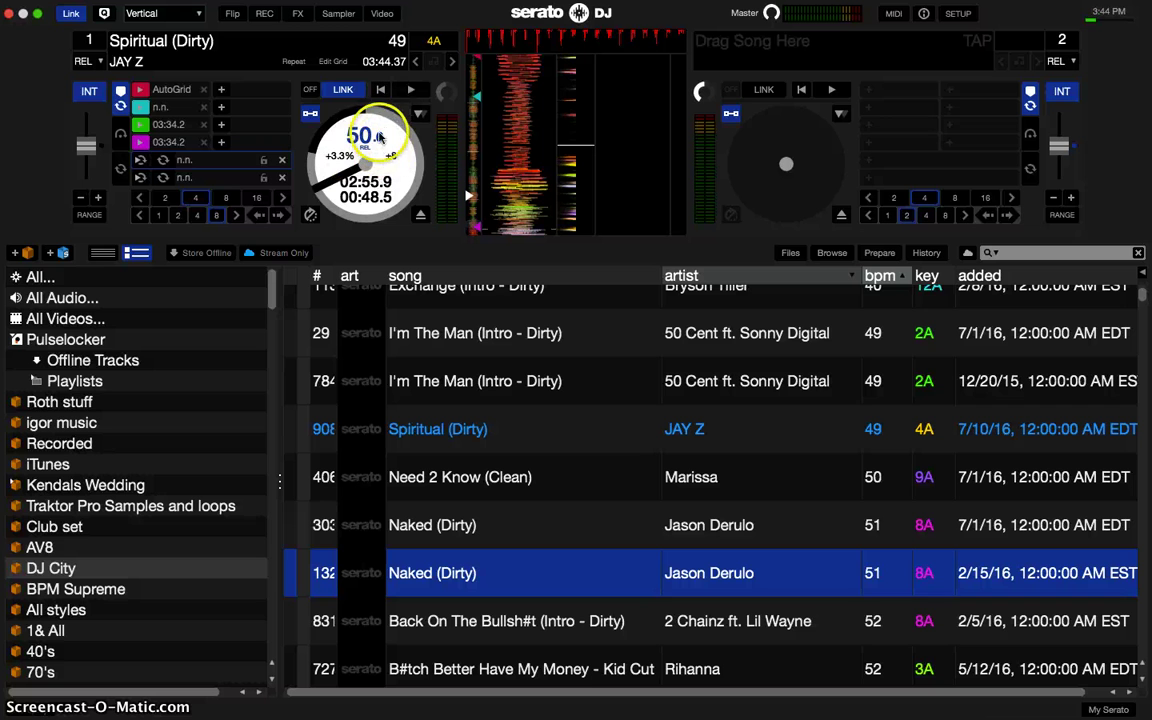
click(391, 151)
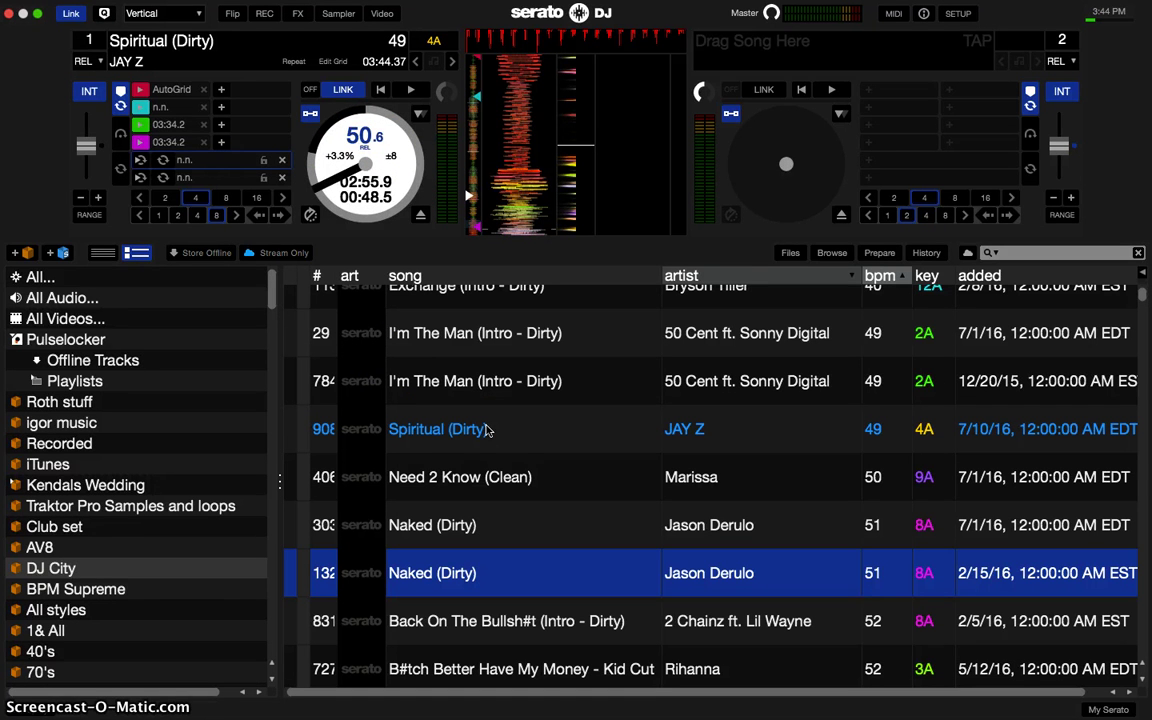
key(shift+Left)
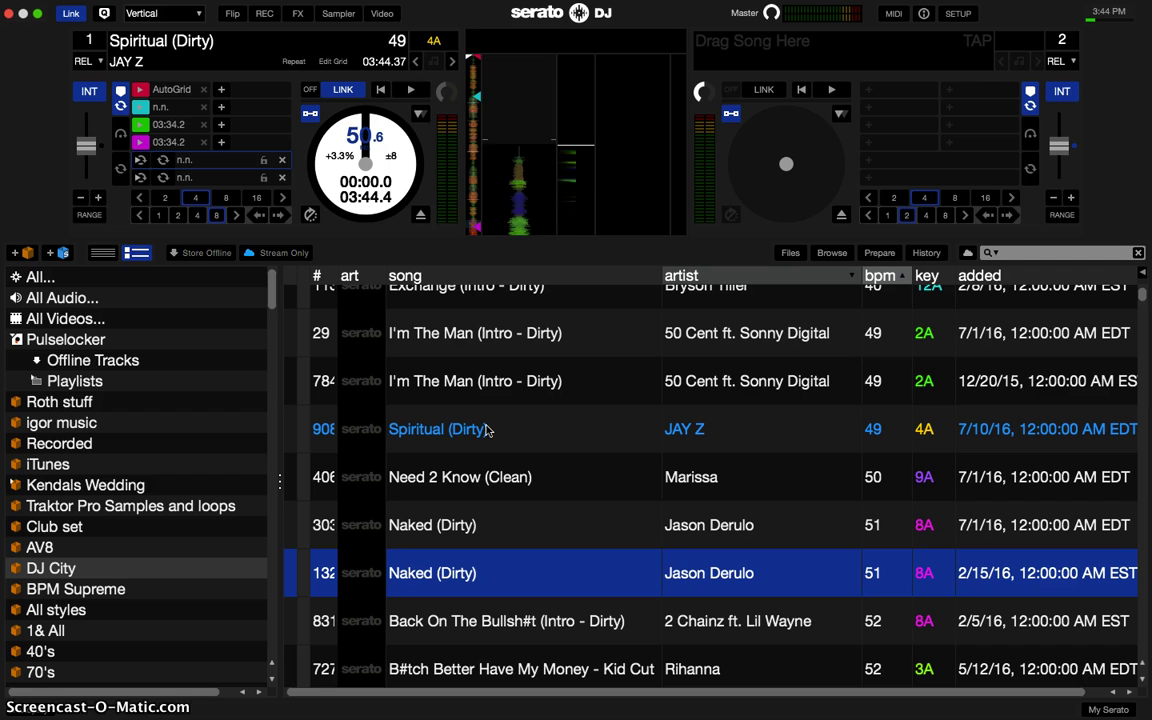
key(w)
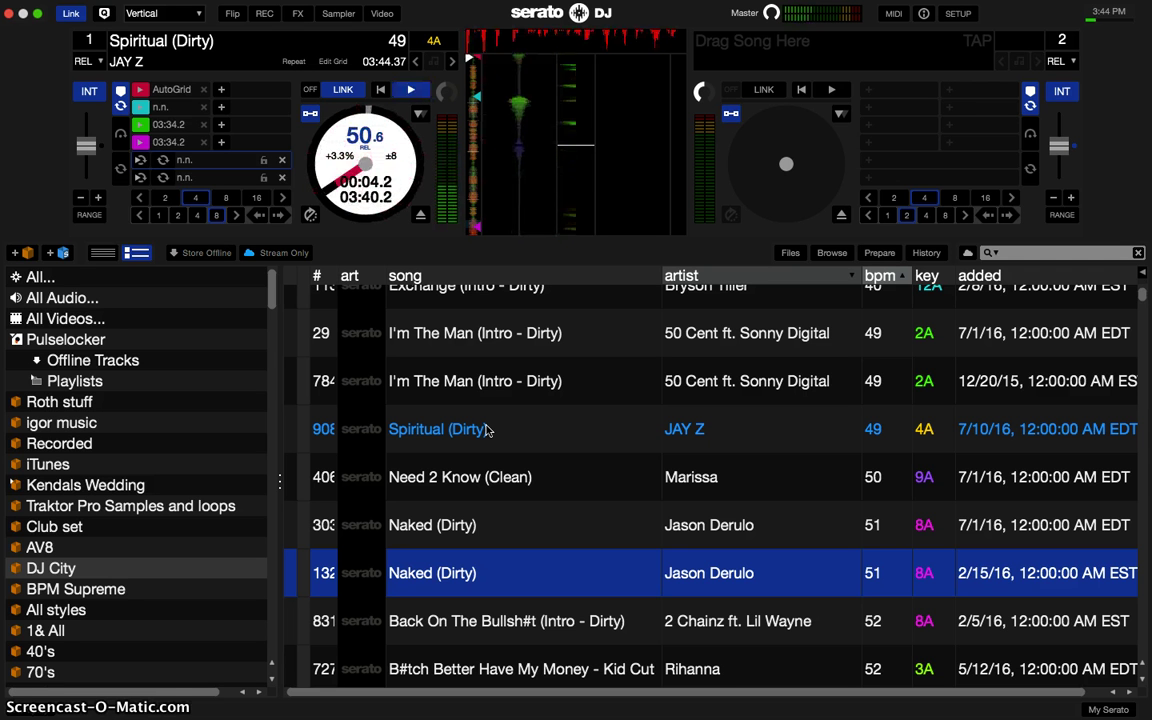
click(478, 75)
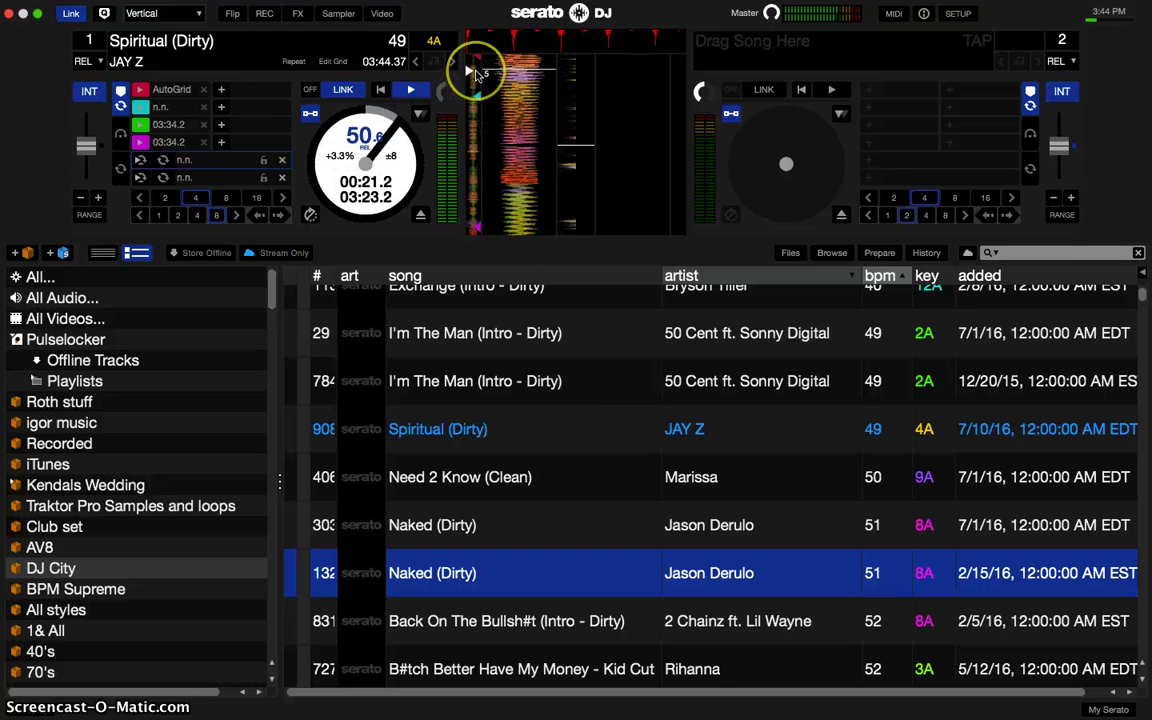
click(475, 112)
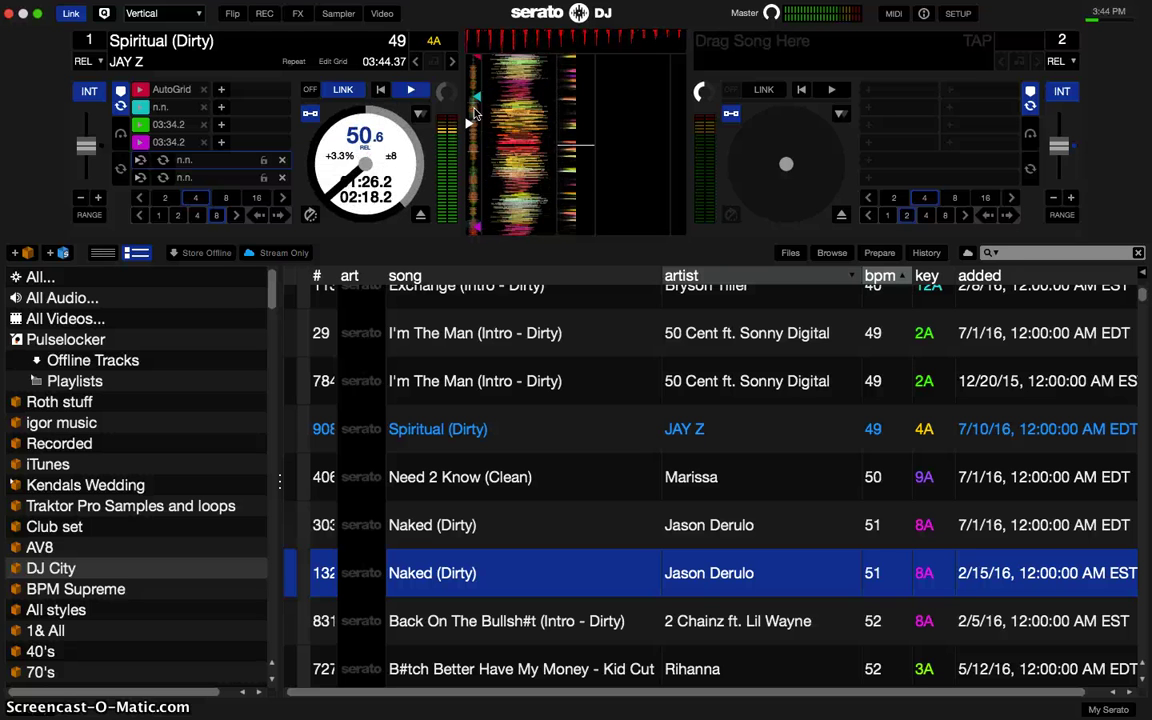
- Switch to Ableton Live and start playback alongside the song
key(ctrl+Right)
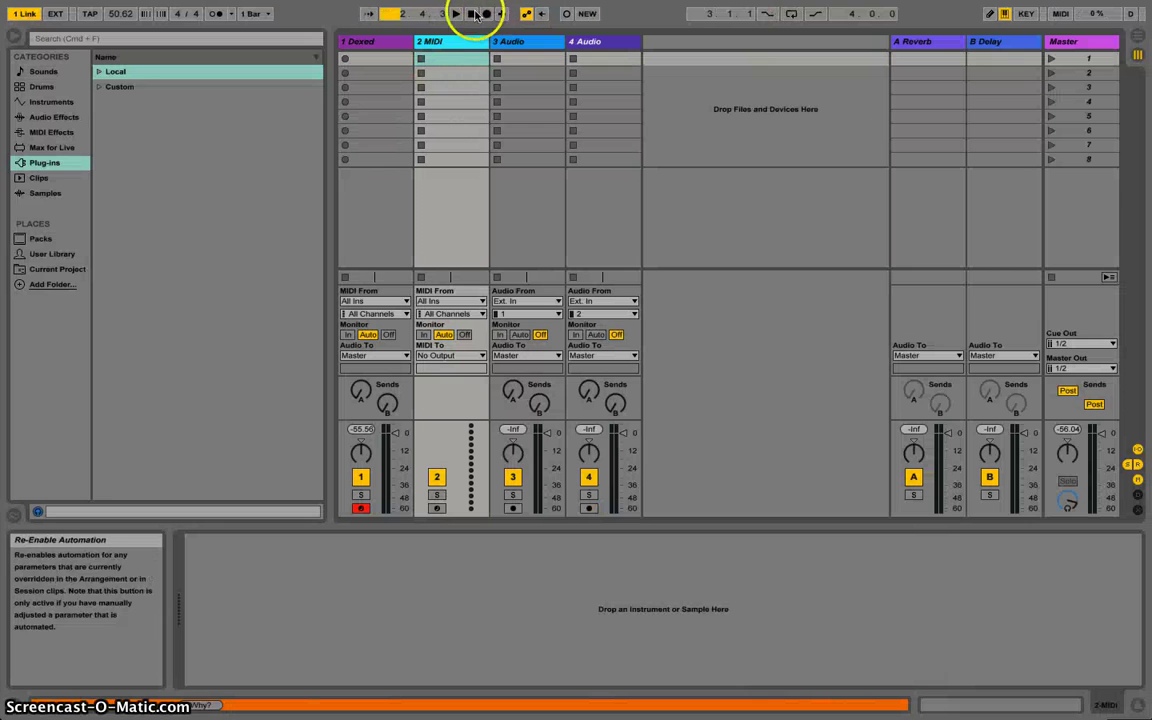
click(456, 15)
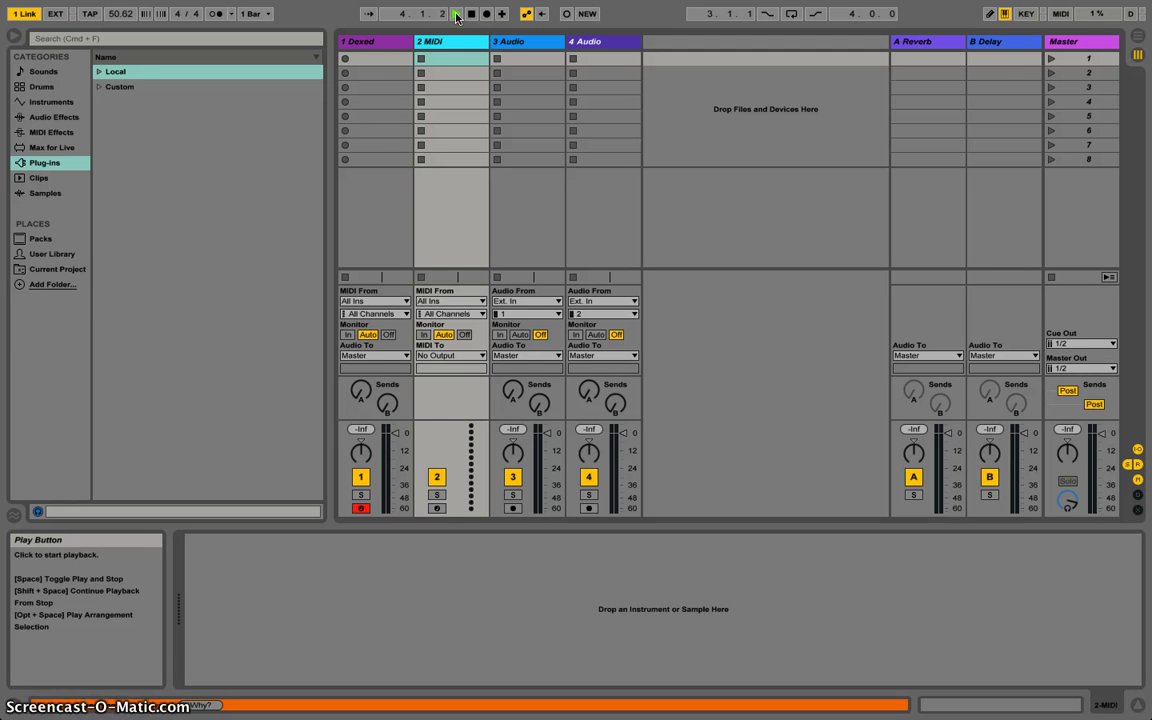
- Switch to Serato DJ, widen deck 1's pitch range to ±50 and raise its tempo to about 75 BPM
key(super+Tab)
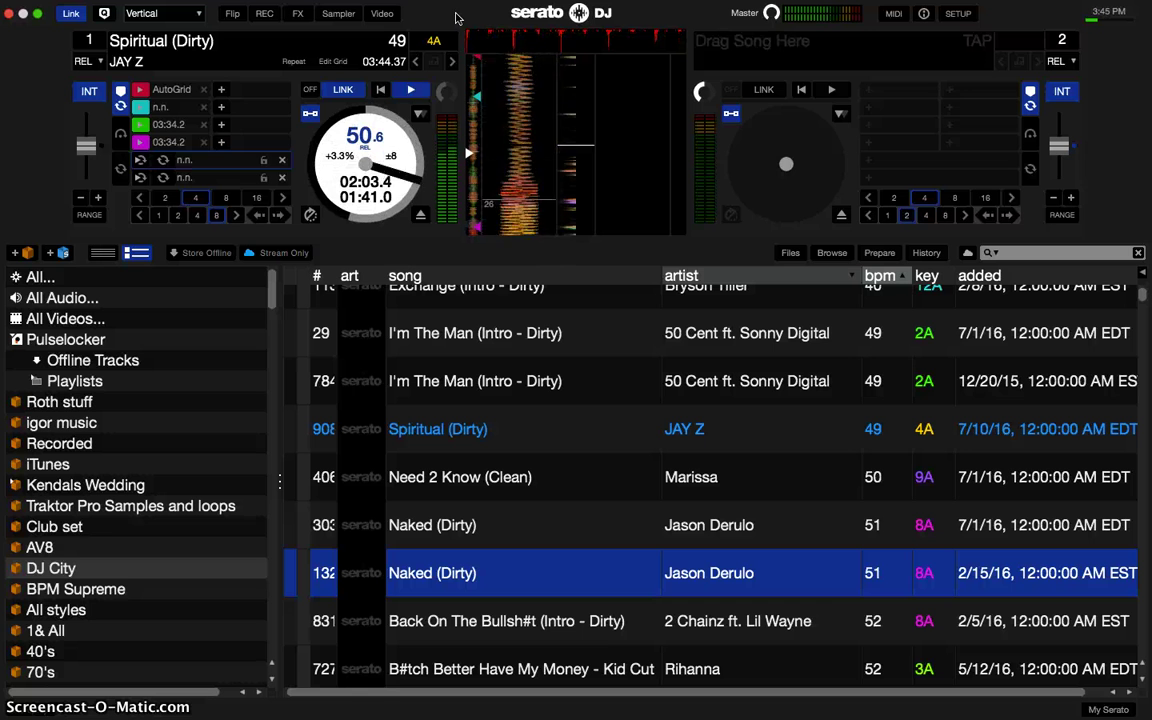
mouse_move(86, 150)
mouse_down()
mouse_move(86, 194)
mouse_move(86, 145)
mouse_up()
click(94, 216)
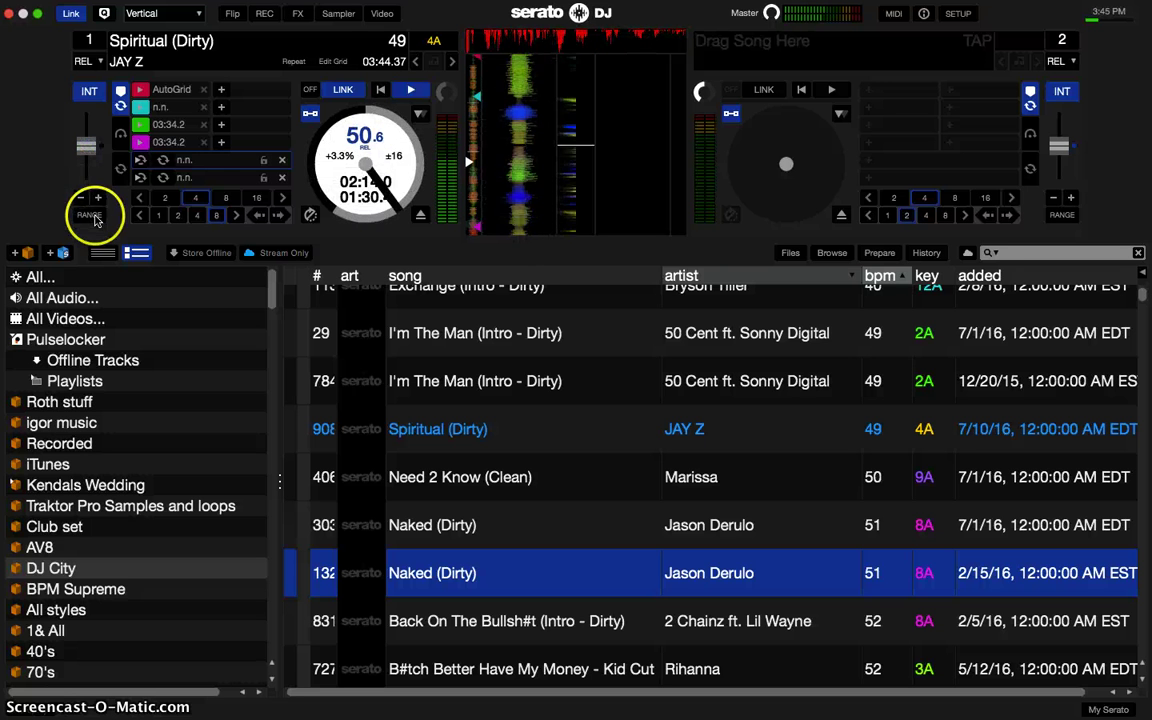
click(86, 148)
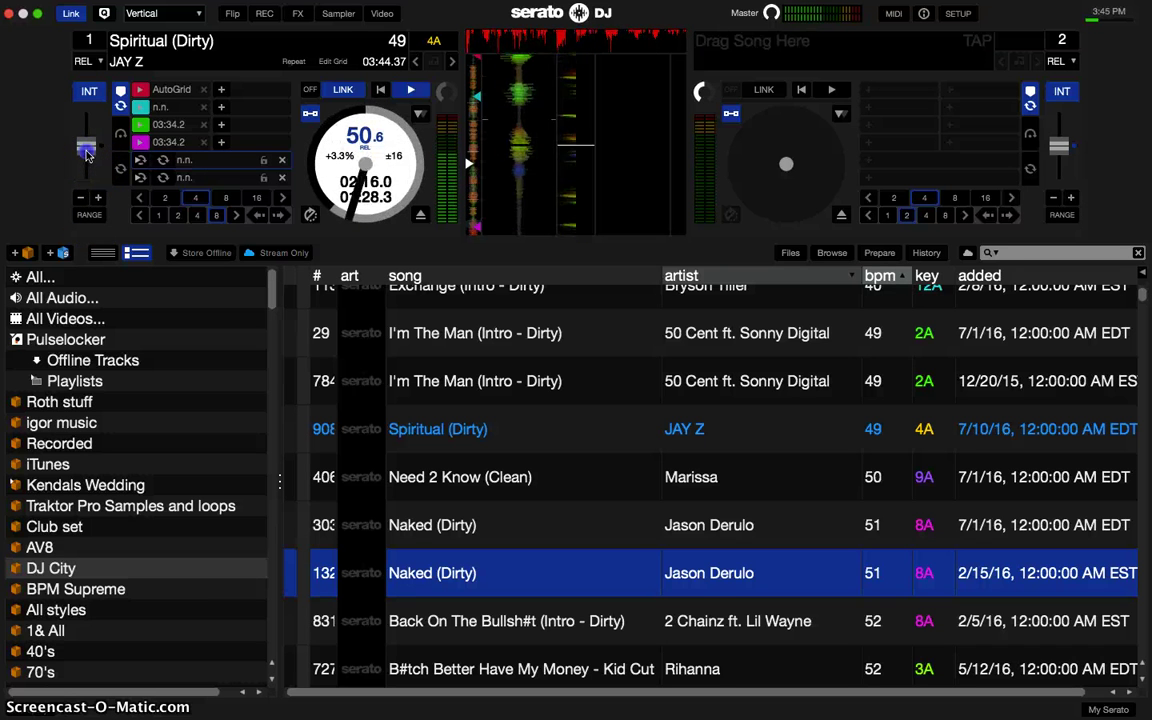
drag(86, 150, 87, 172)
click(90, 215)
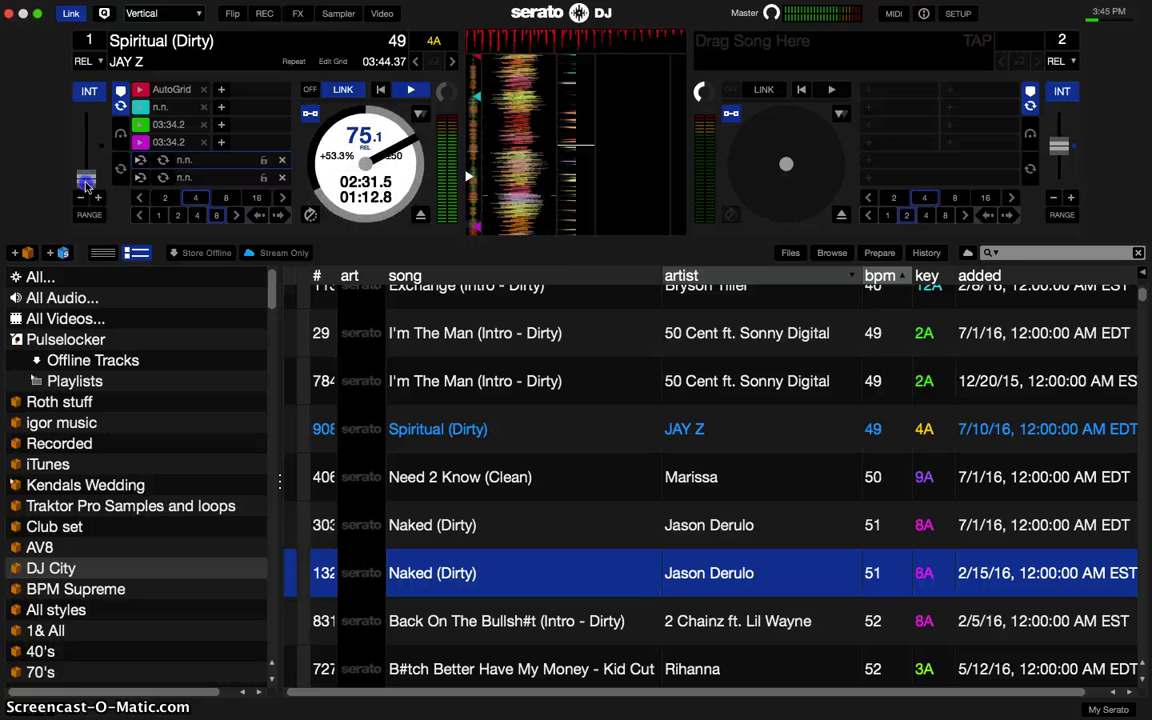
- Sweep deck 1's tempo down to about 34 BPM and up to about 62 BPM, and settle it at 50.0 BPM
drag(86, 185, 87, 128)
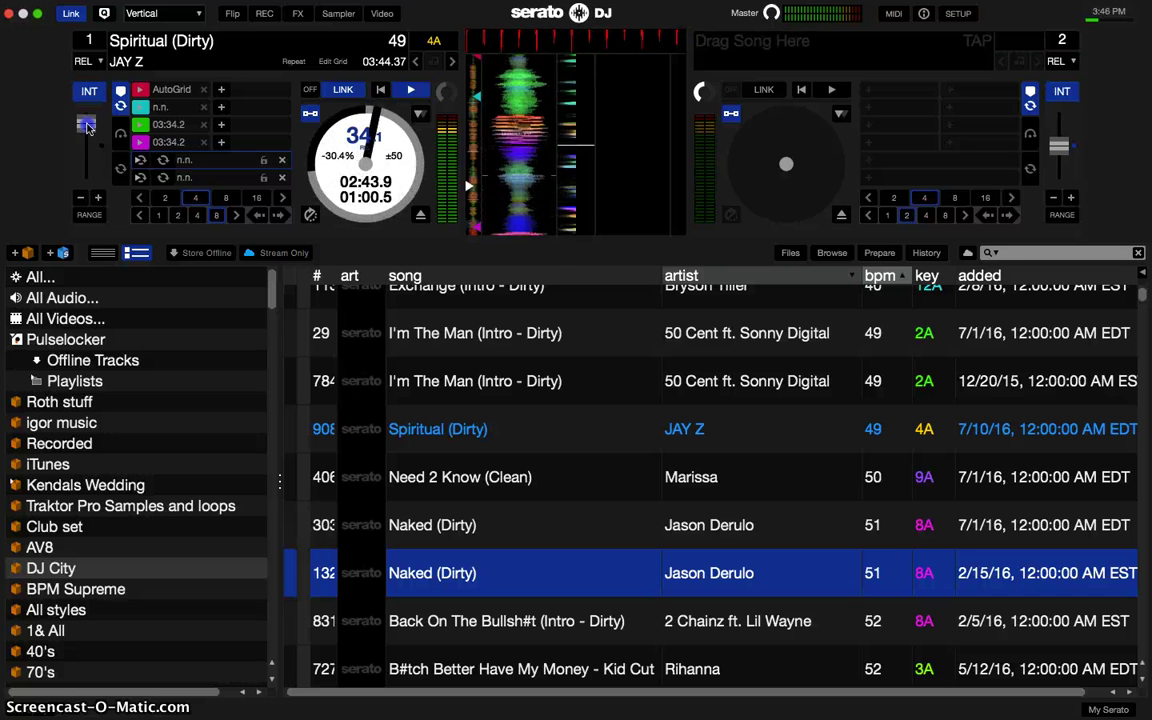
drag(87, 127, 88, 145)
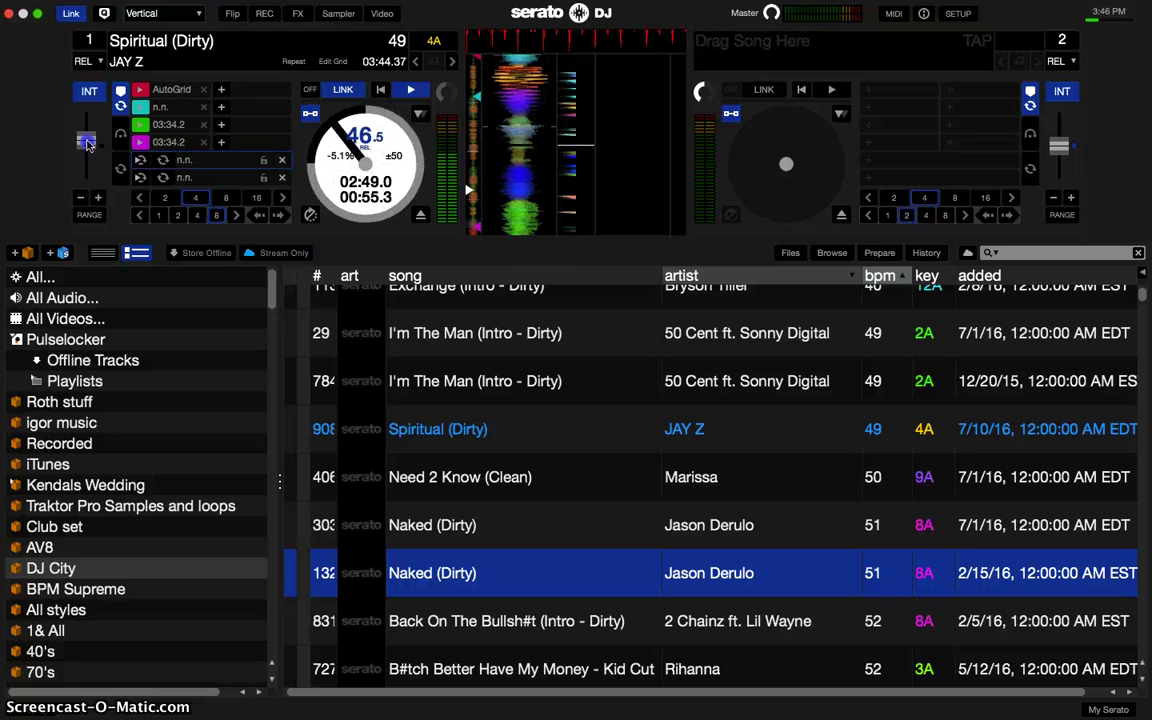
drag(87, 150, 86, 183)
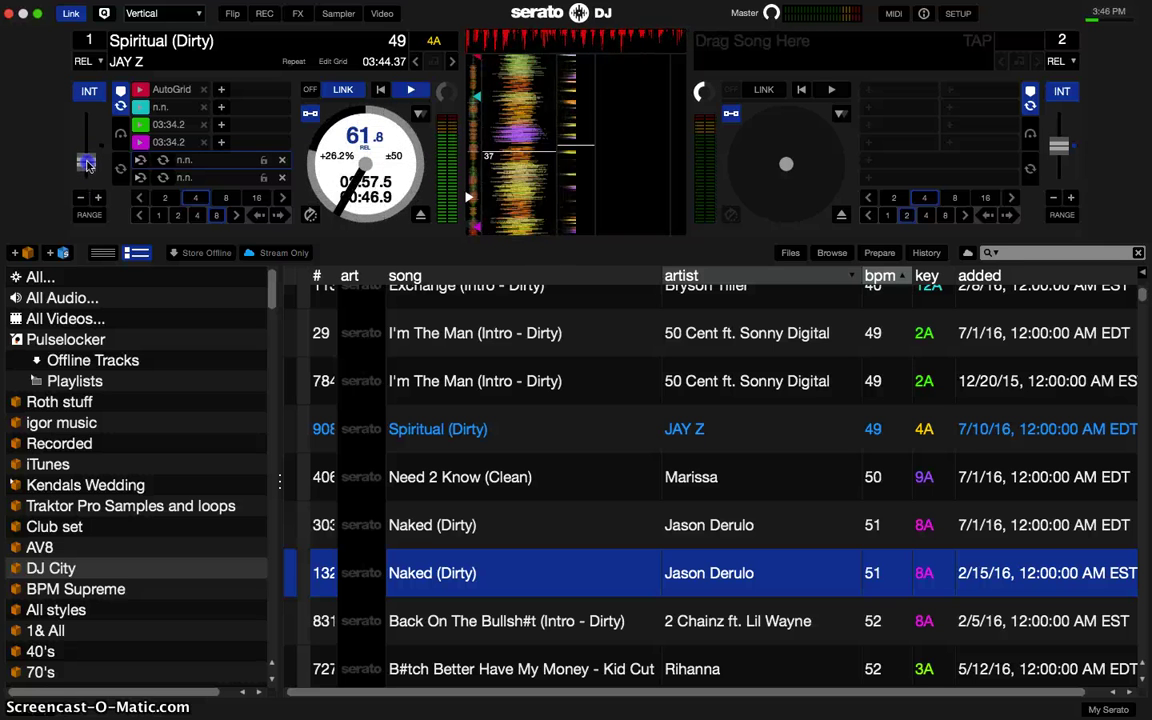
drag(86, 153, 89, 132)
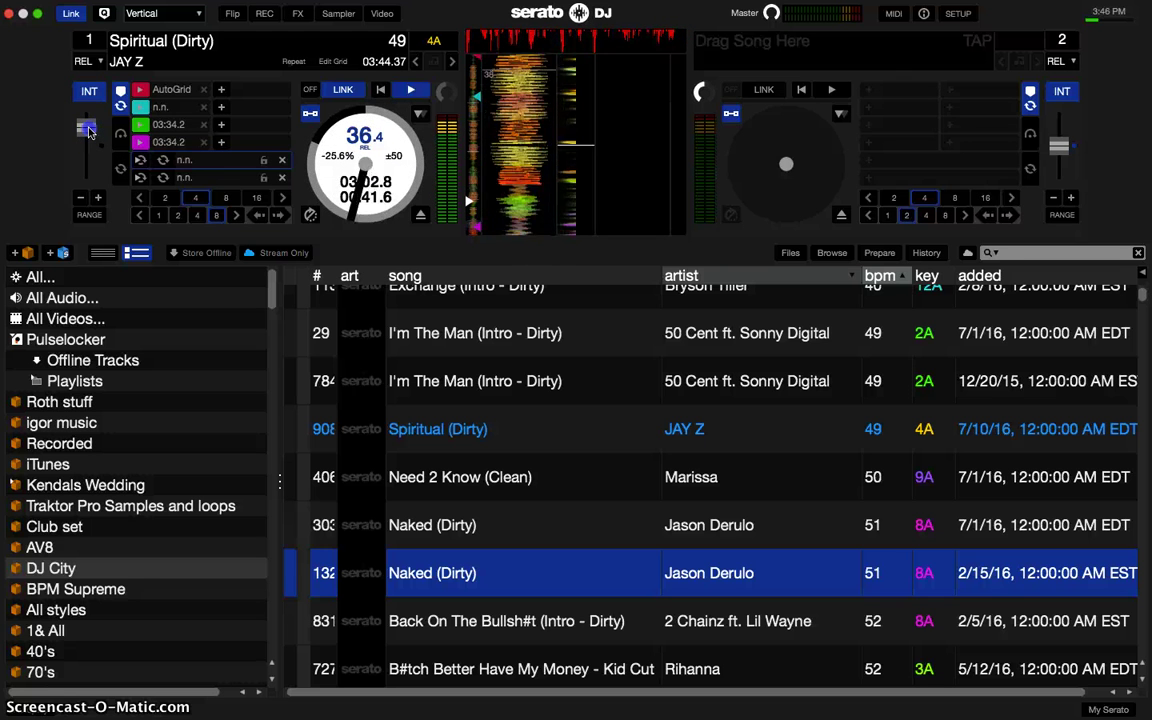
mouse_move(88, 131)
mouse_down()
mouse_move(89, 149)
mouse_move(102, 150)
mouse_move(75, 143)
mouse_up()
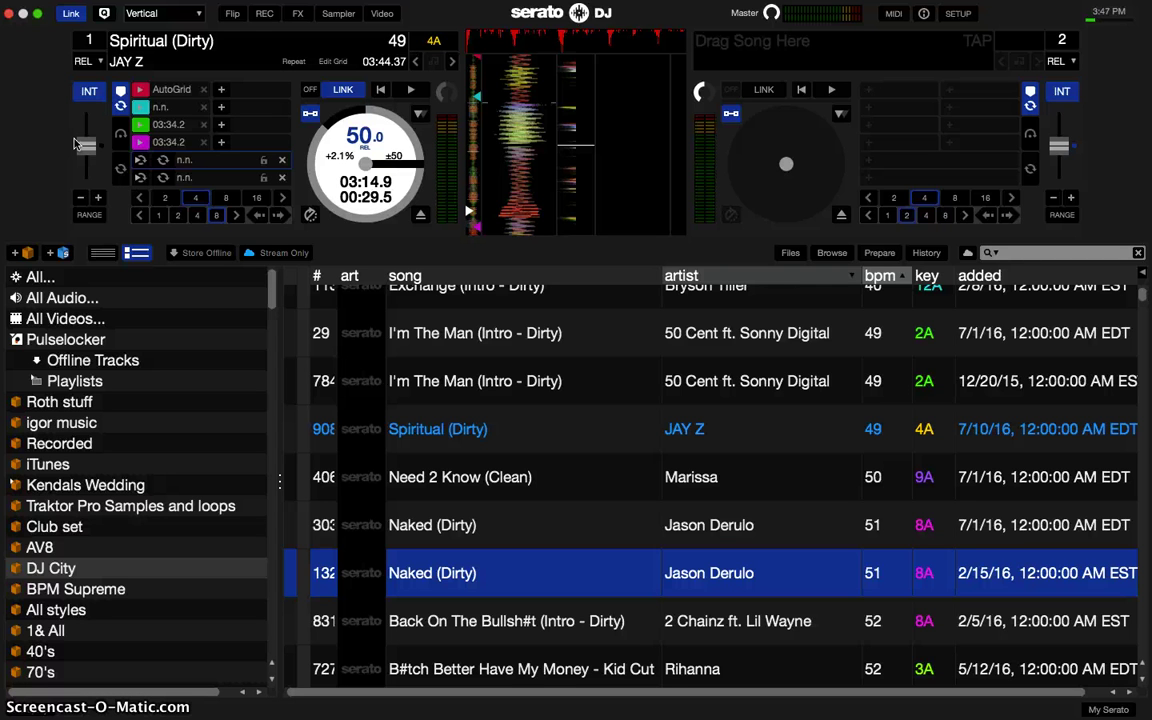
- Switch to Ableton Live to compare its tempo with deck 1, and return to Serato DJ
key(super+Tab)
key(super+Tab)
key(super+Tab)
key(super+Tab)
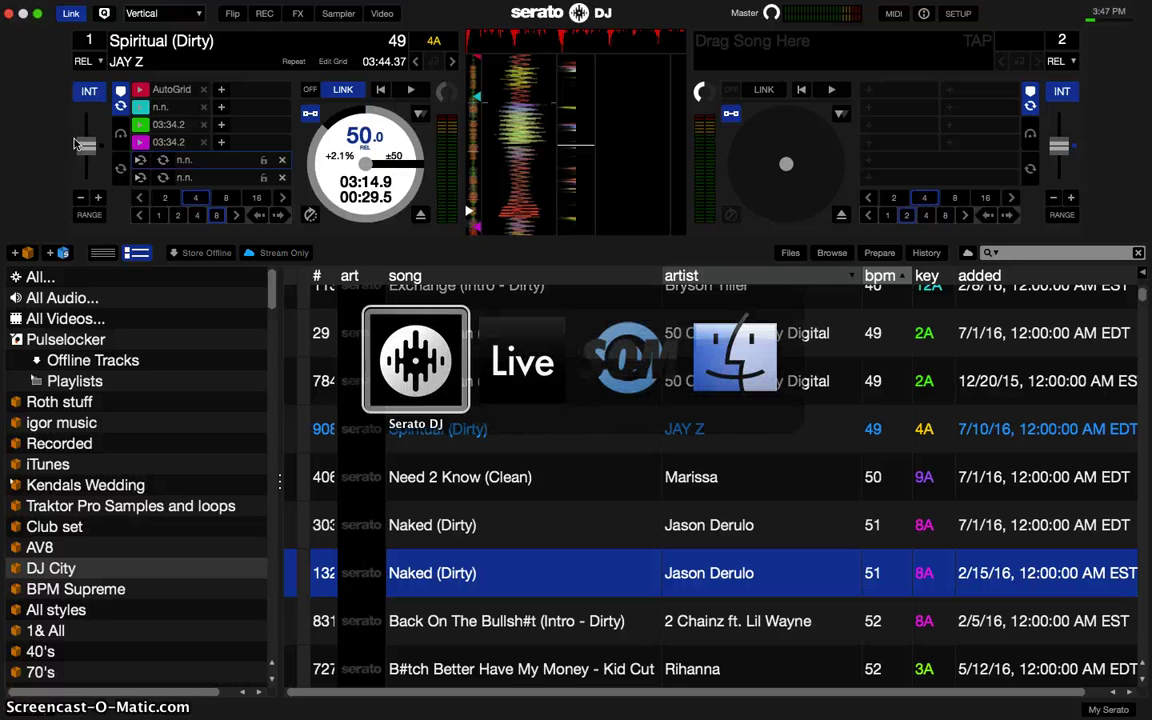
key(super+Tab)
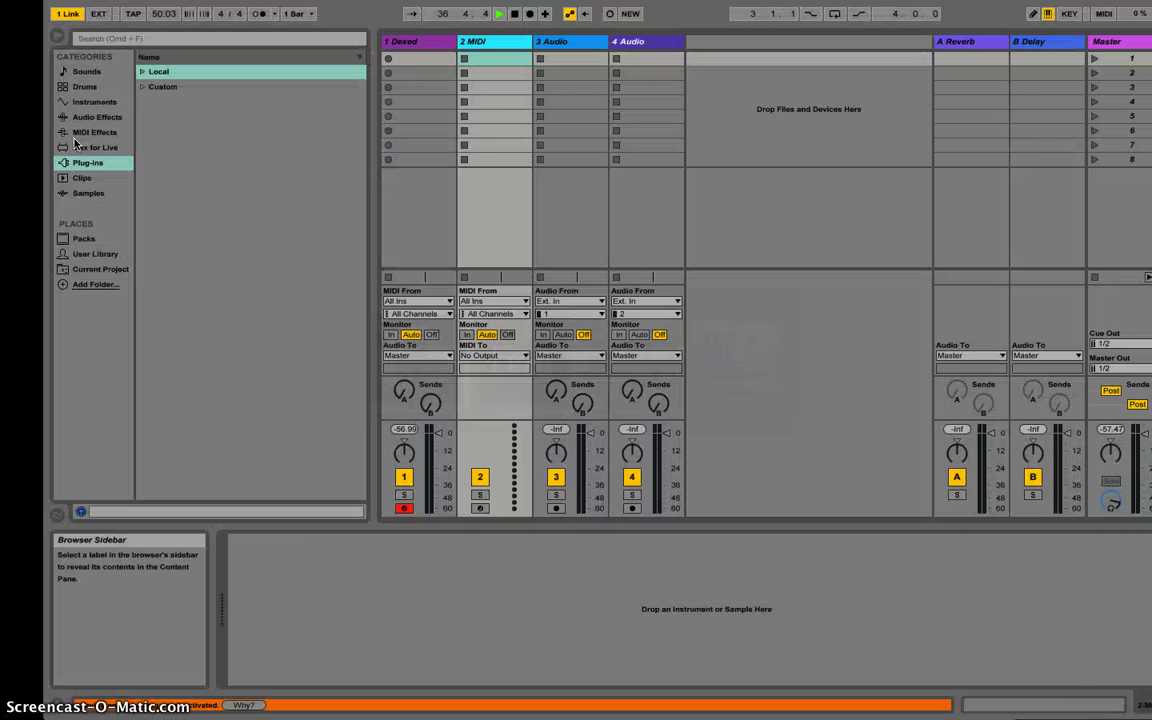
key(super+Tab)
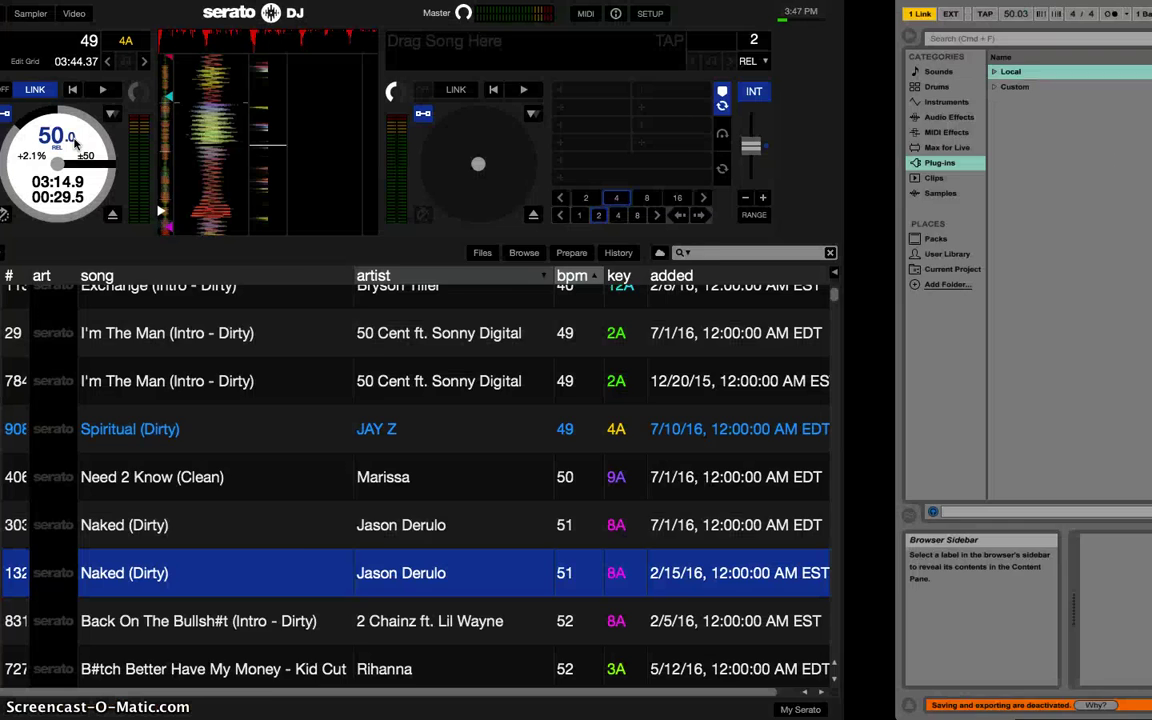
- Select the song Need 2 Know (Clean) in the library and switch to Ableton Live
click(458, 480)
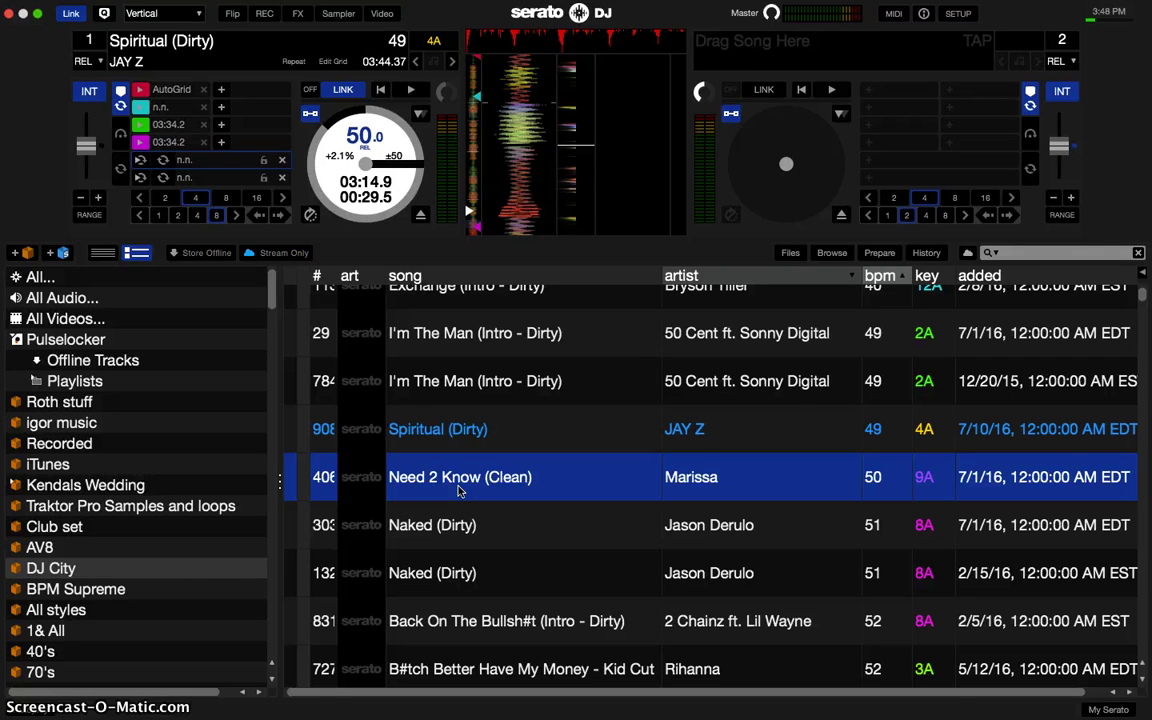
key(super+Tab)
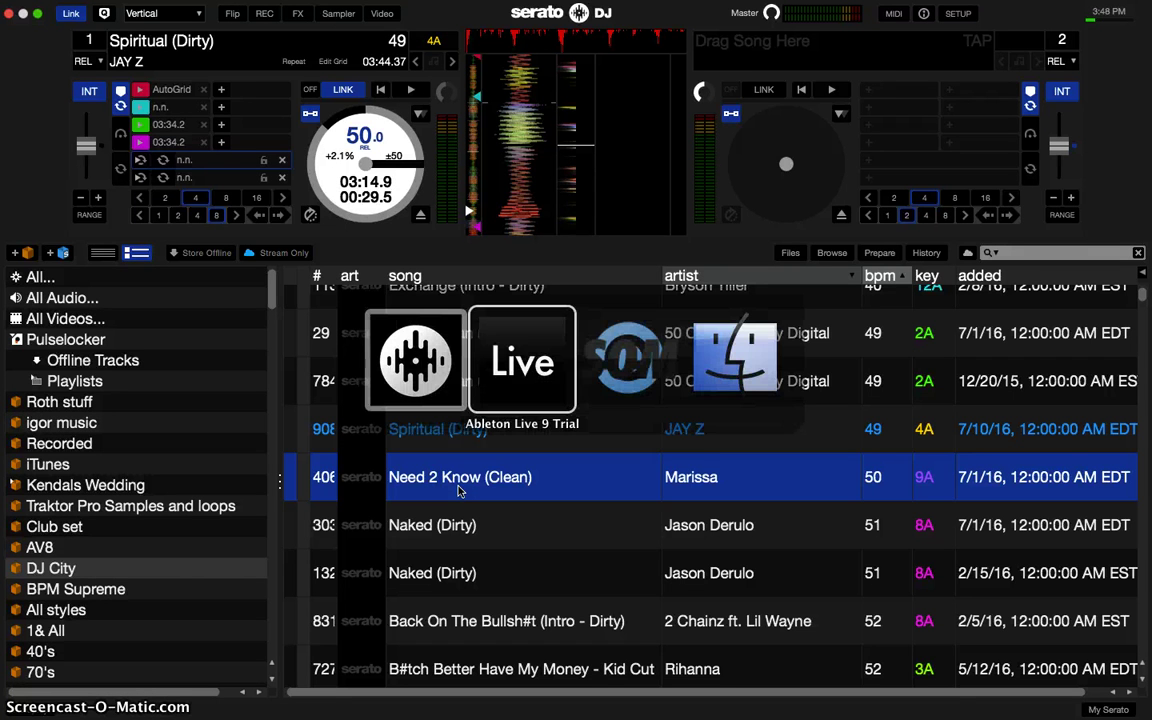
key(Tab)
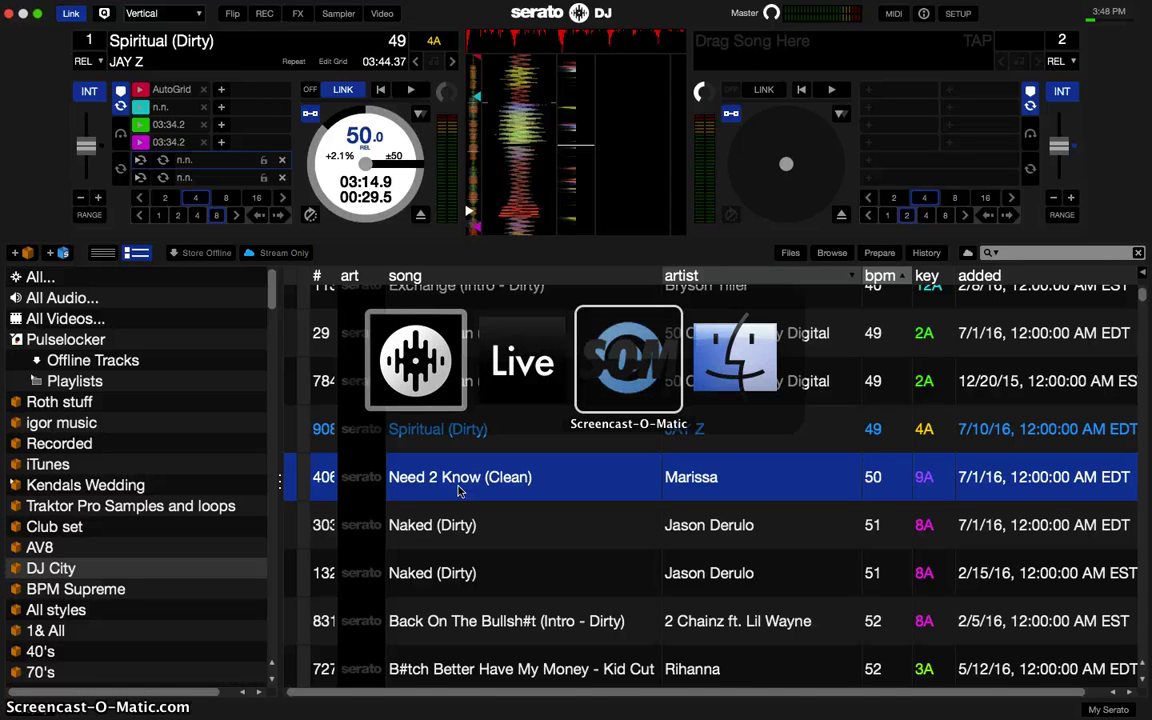
mouse_move(522, 700)
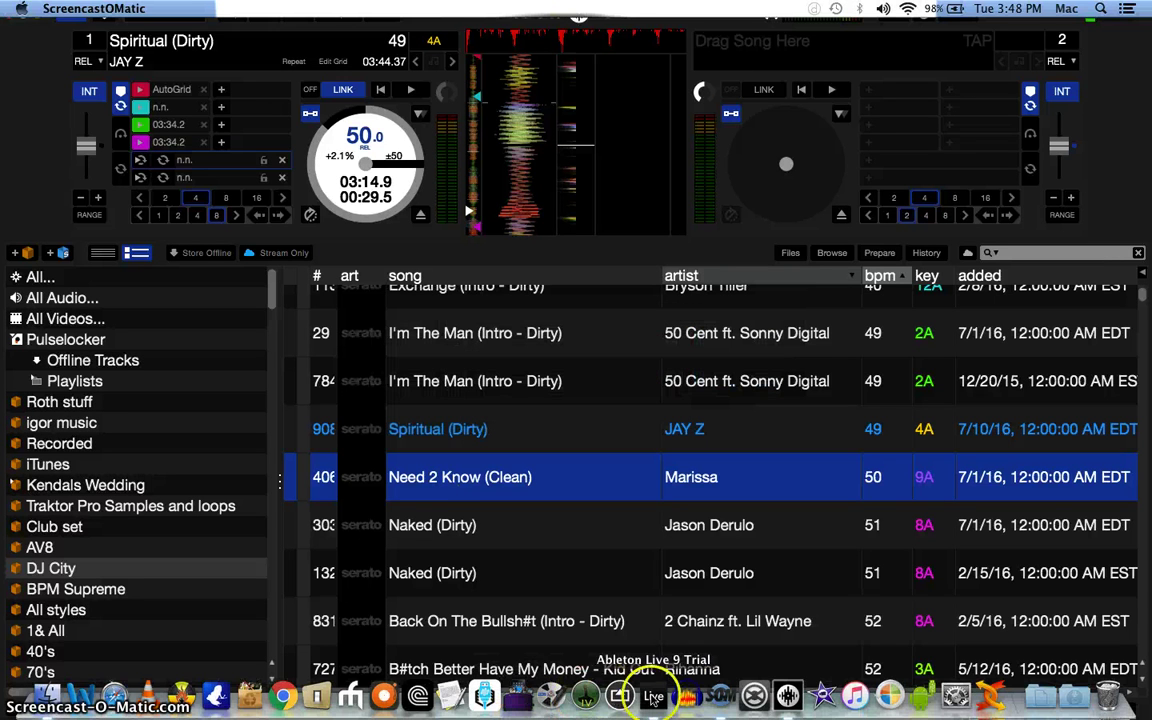